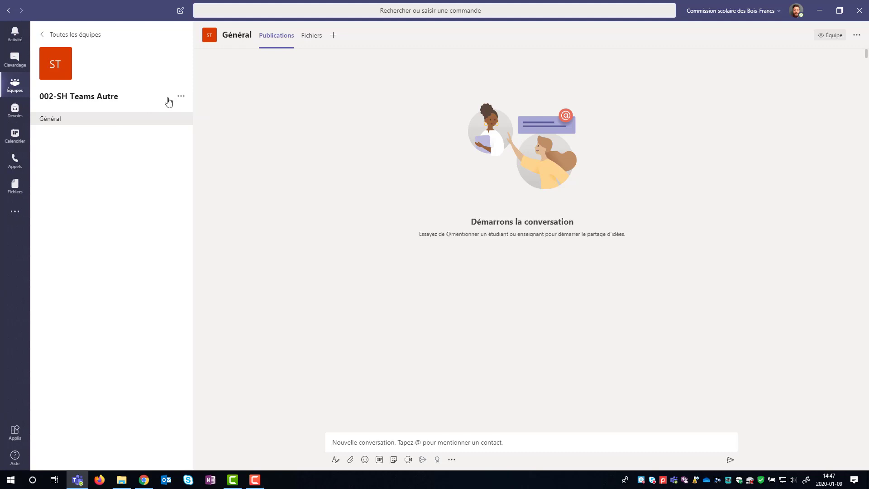
- View the channel creation form and the gallery of available tabs for the 002-SH Teams Autre team
click(182, 98)
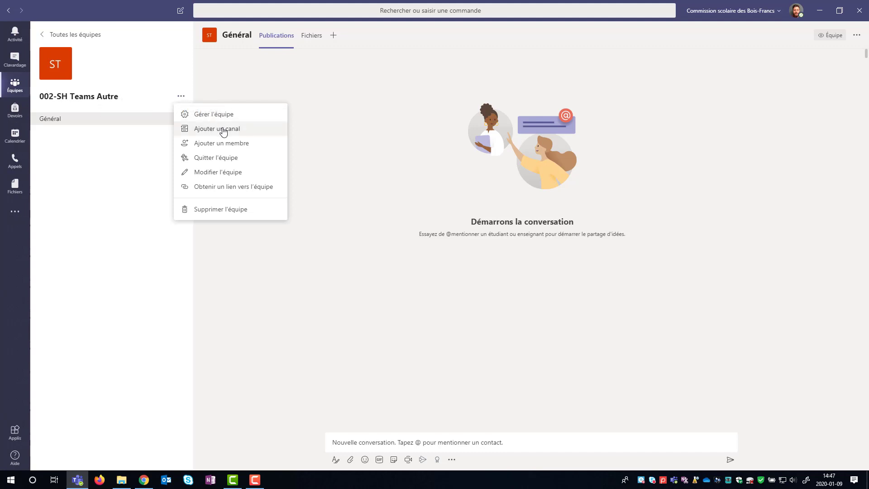
click(223, 130)
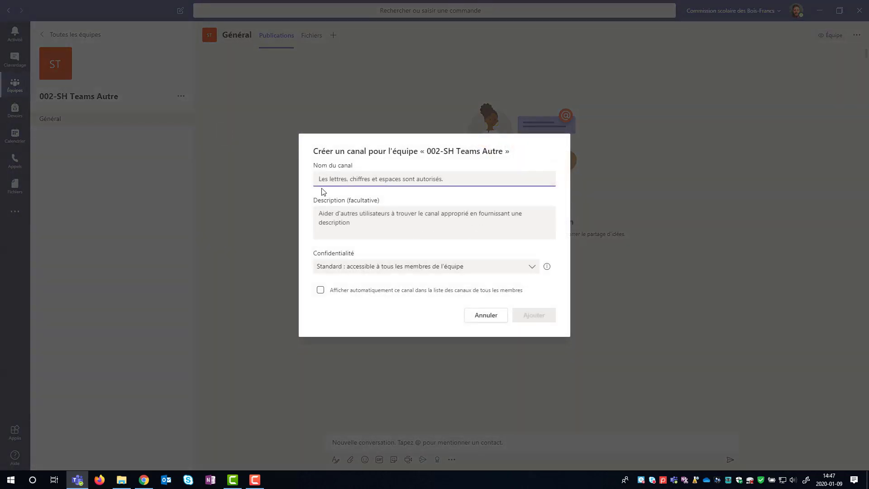
click(486, 316)
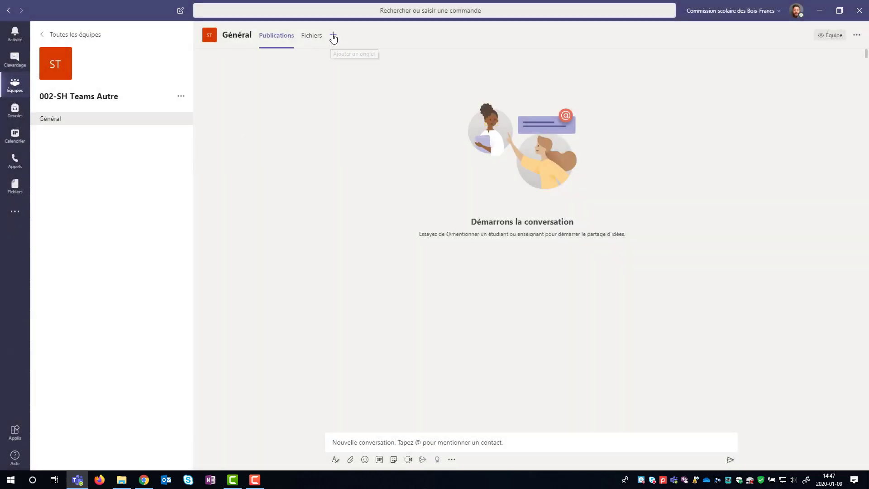
click(333, 37)
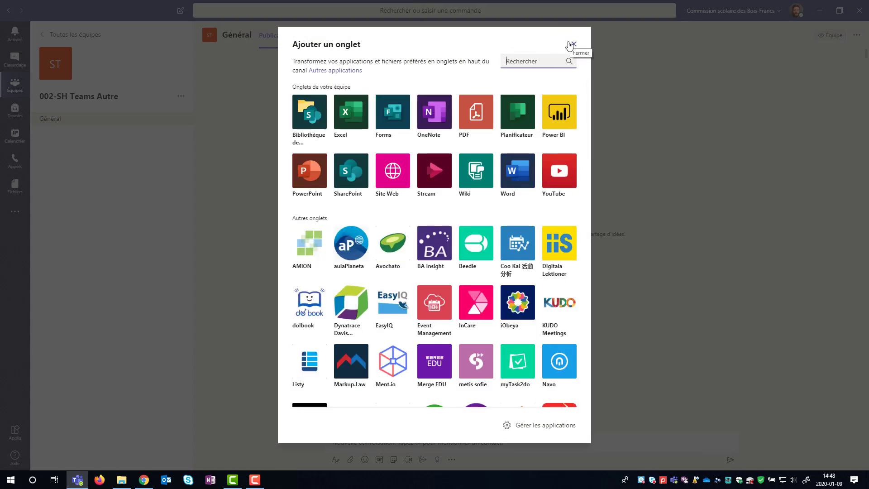
click(572, 43)
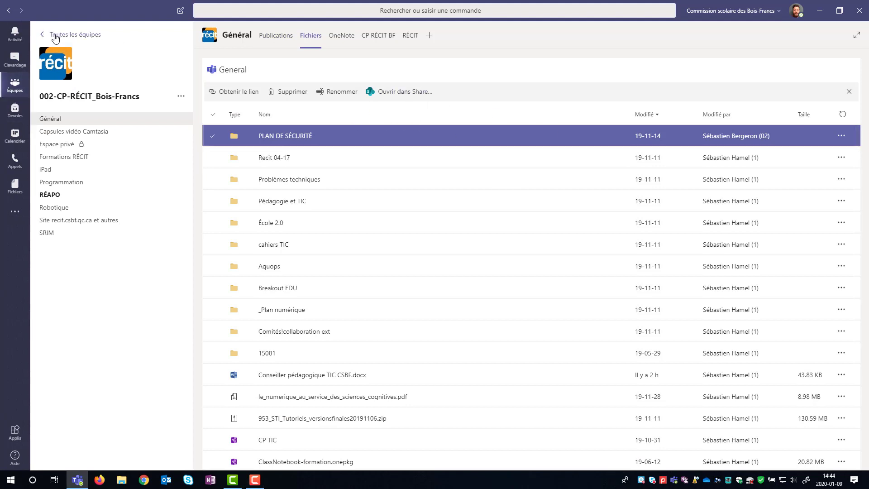
- Open the General channel's files of the 002-CP-RÉCIT_Bois-Francs team in SharePoint, signing in with the work account
click(54, 35)
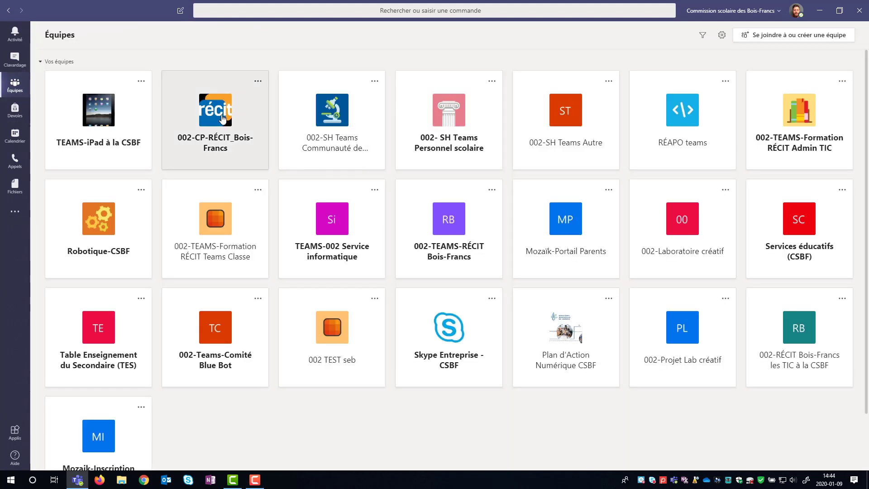
click(214, 112)
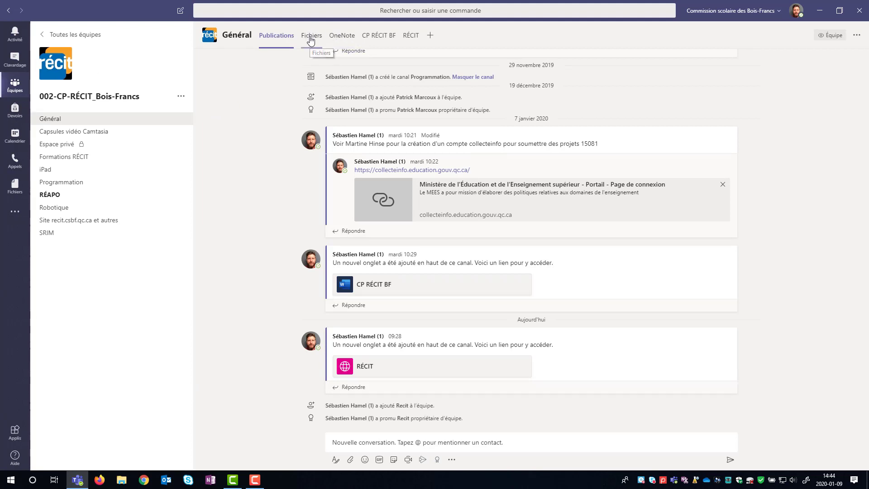
click(310, 38)
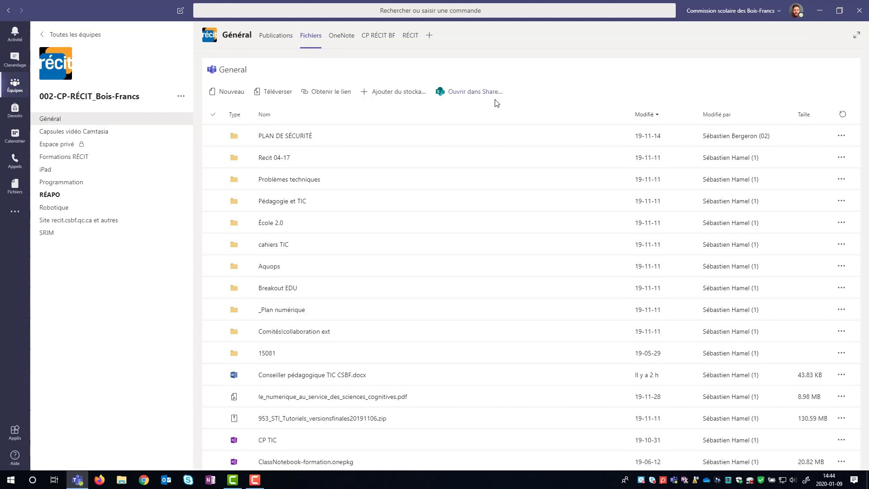
click(480, 94)
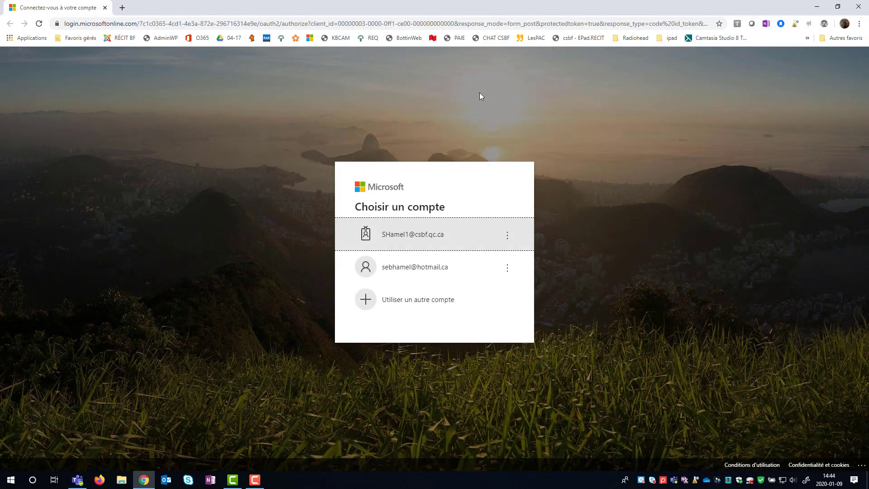
click(406, 235)
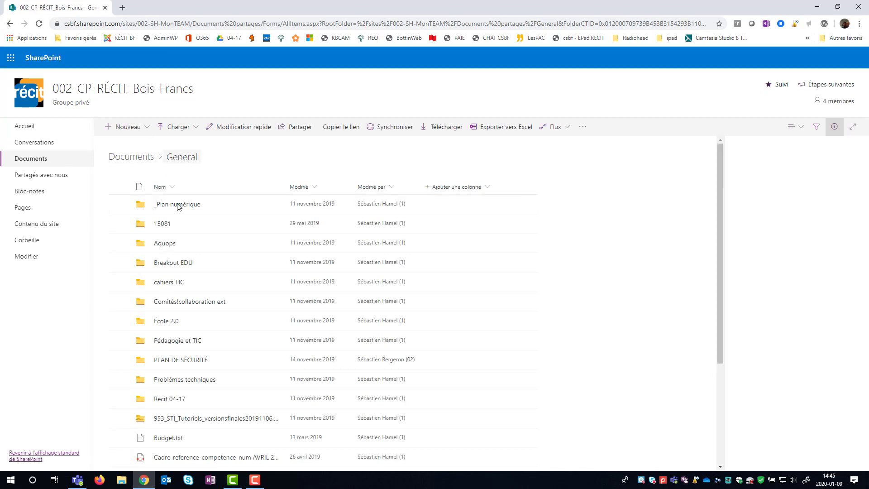
click(119, 205)
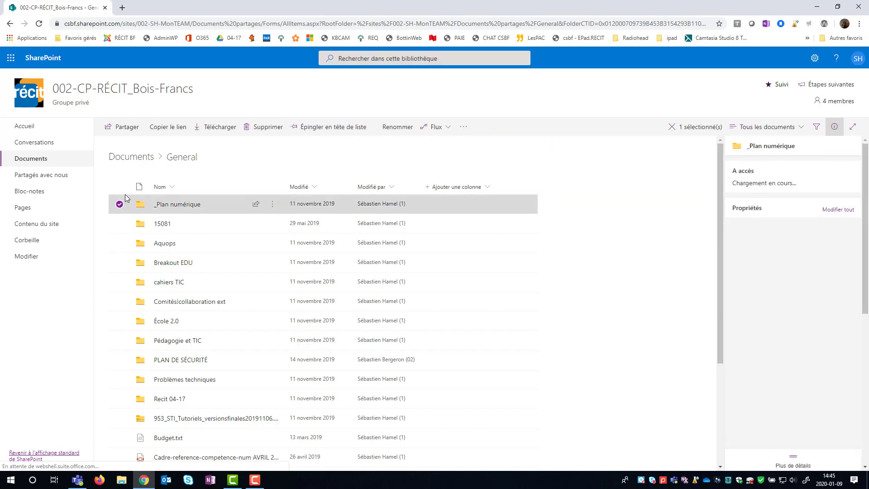
click(119, 187)
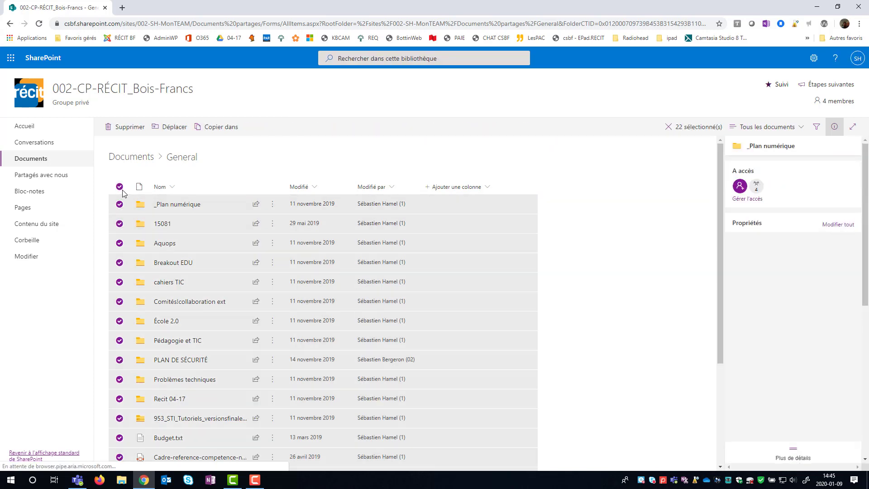
click(119, 188)
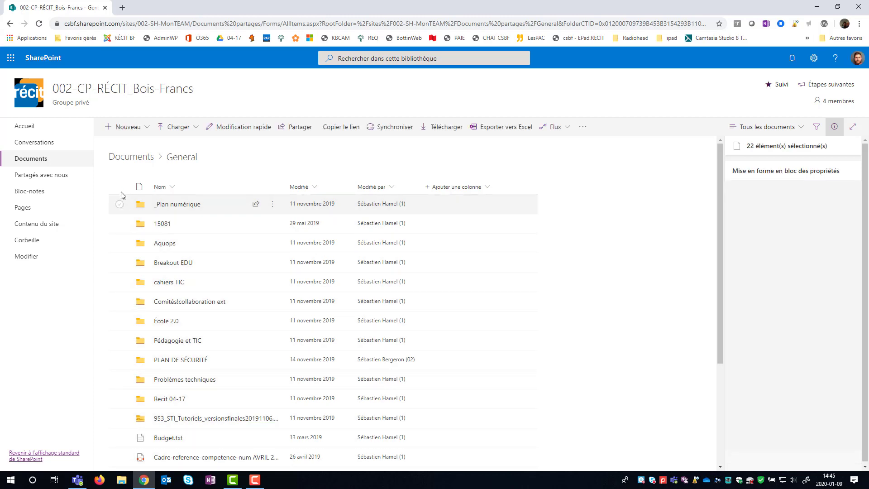
drag(121, 204, 453, 127)
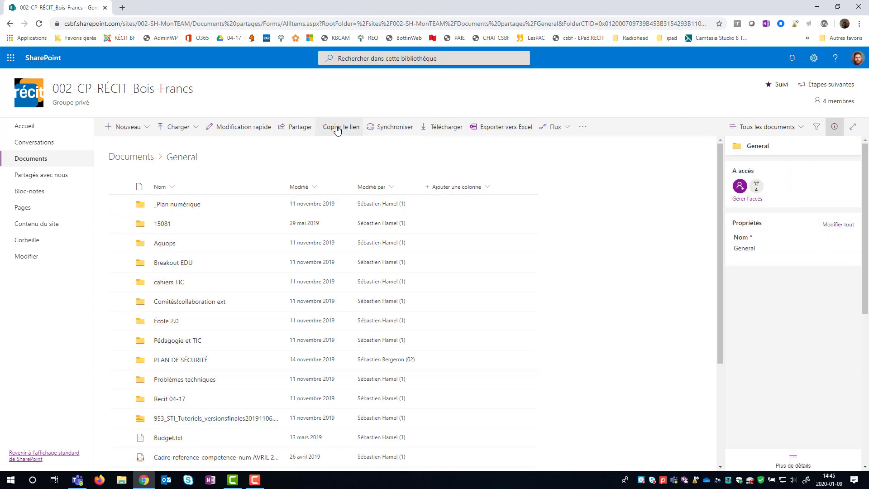
- Copy the _Plan numérique folder from General to the document library of the 002-SH Teams Autre site
click(120, 204)
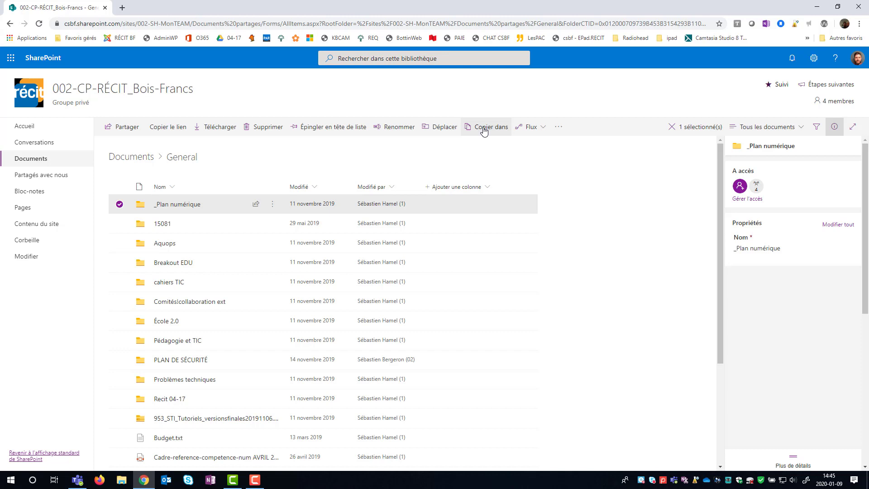
click(484, 131)
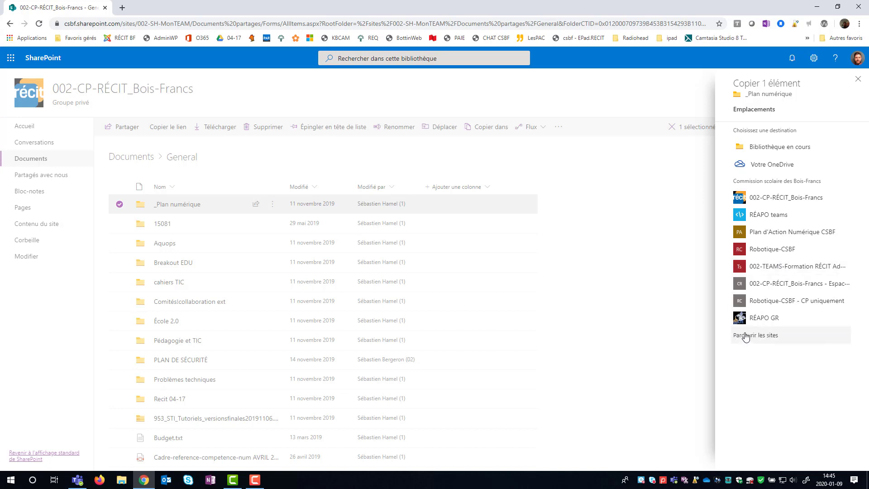
click(813, 333)
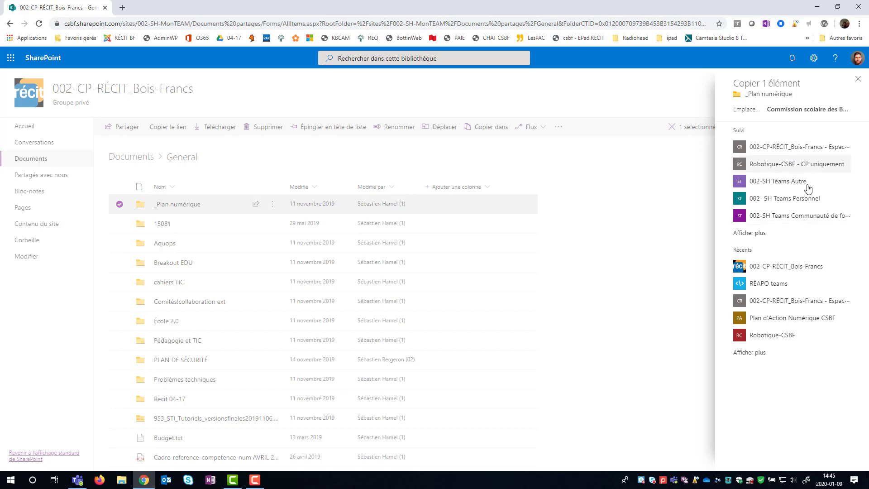
click(794, 182)
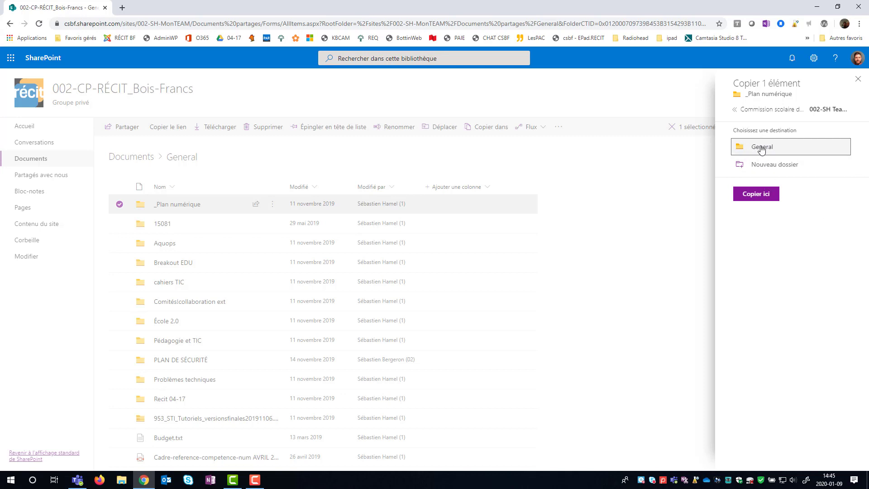
click(756, 195)
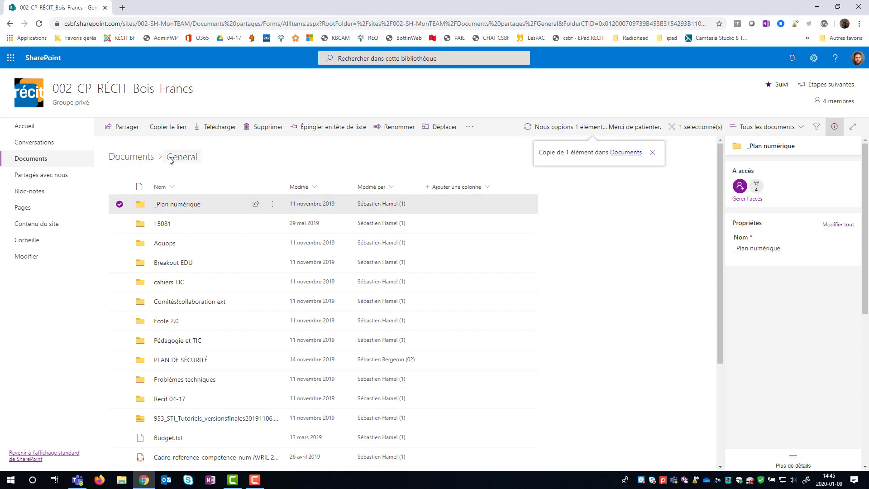
- Try to copy the Applications and iPad subfolders of the Documents library's iPad folder, and return to the library root
click(144, 156)
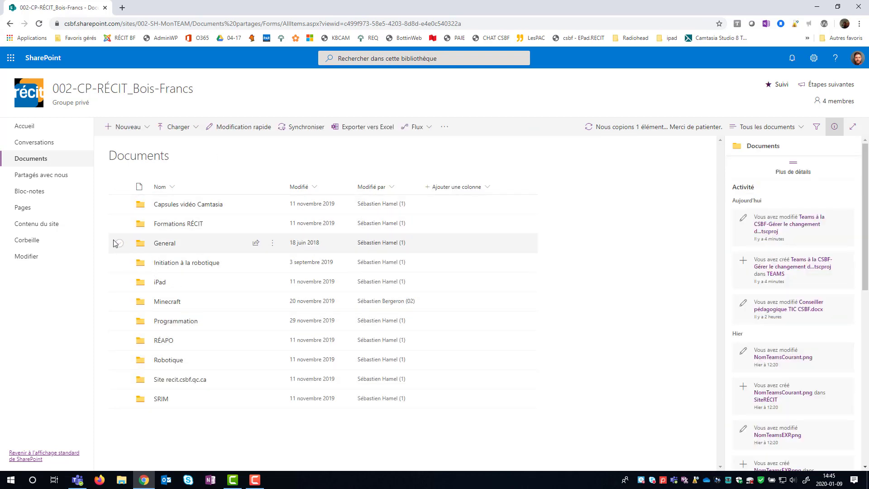
click(120, 282)
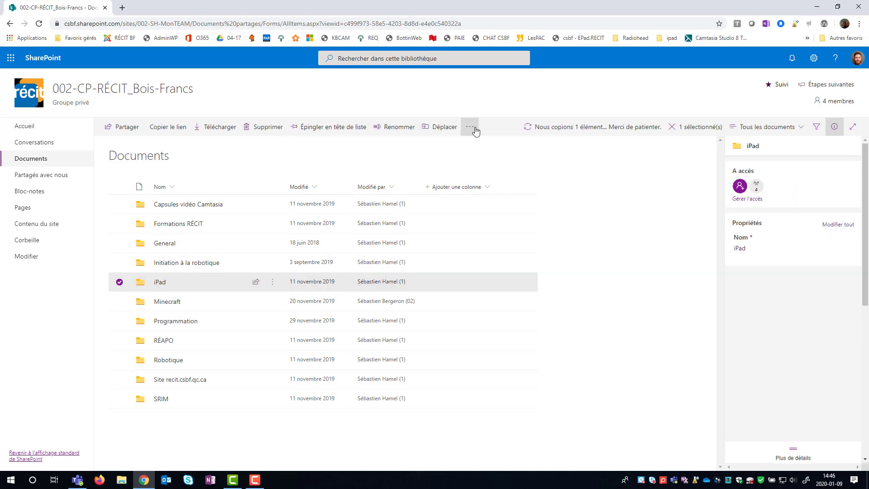
click(471, 126)
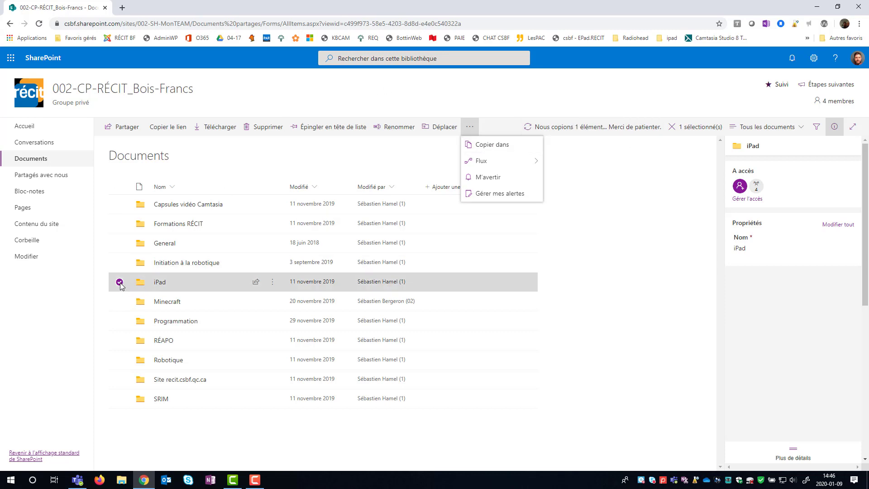
click(164, 284)
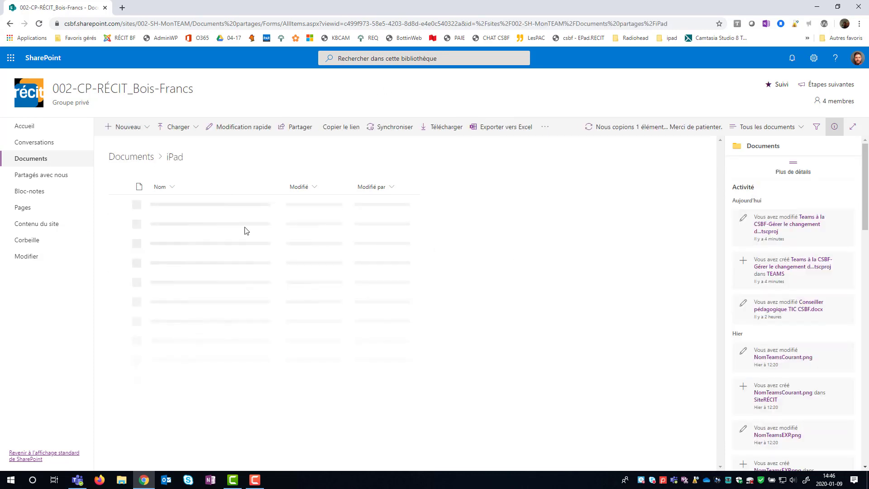
click(120, 187)
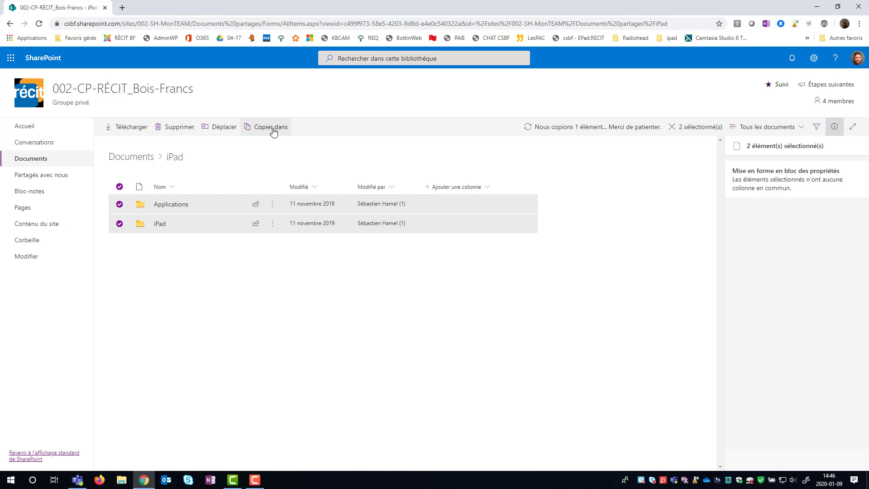
click(273, 129)
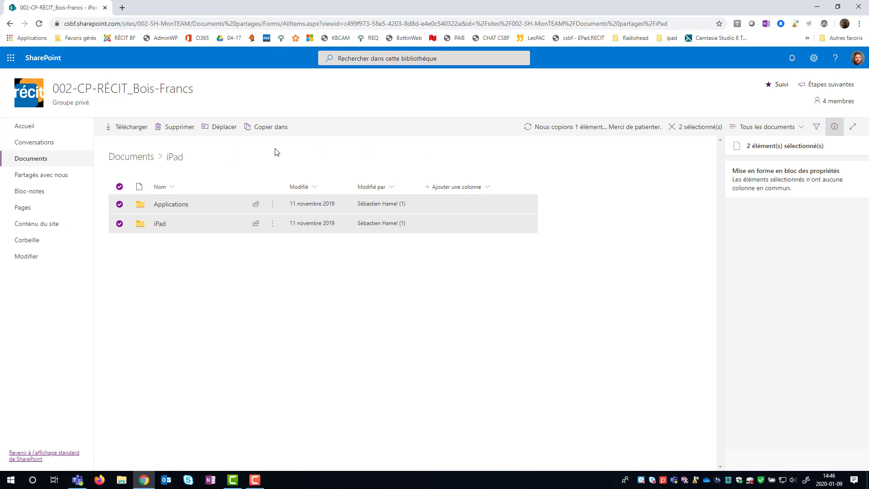
click(132, 156)
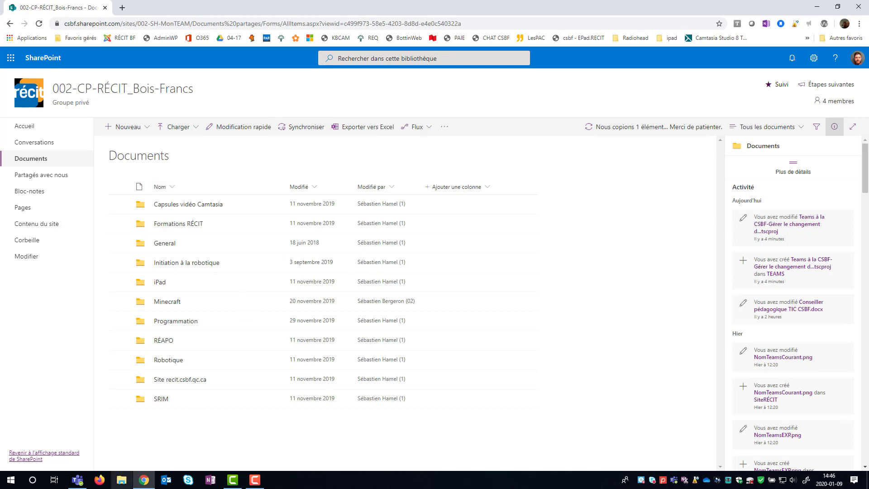
- Switch to File Explorer and open the pinned Commission scolaire des Bois-Francs location
click(122, 479)
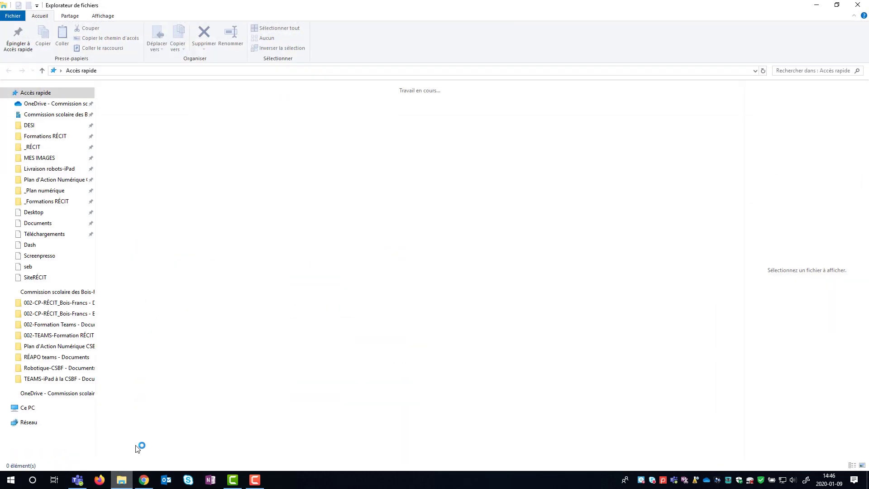
click(50, 114)
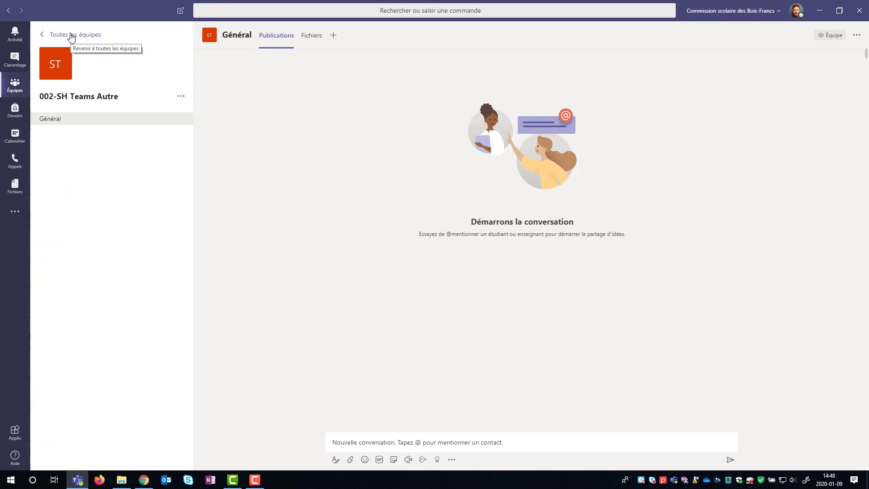
- Open the RÉAPO teams class notebook from Teams in the OneNote desktop application
click(71, 36)
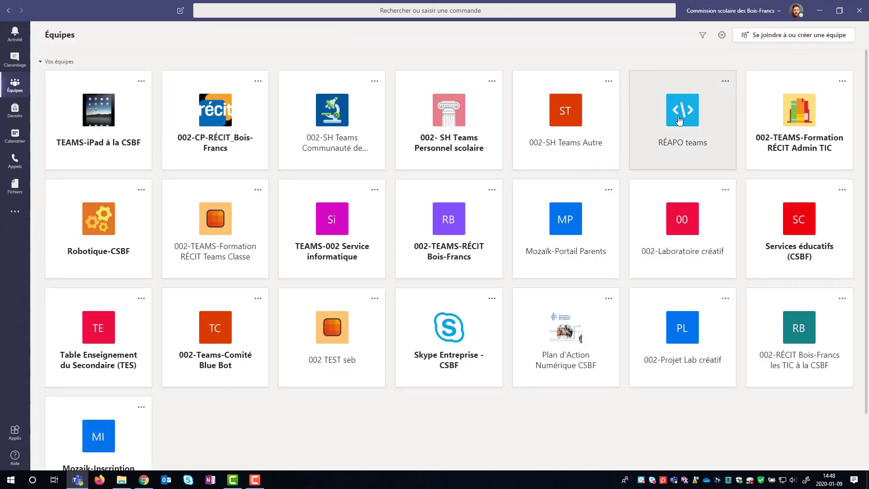
click(677, 120)
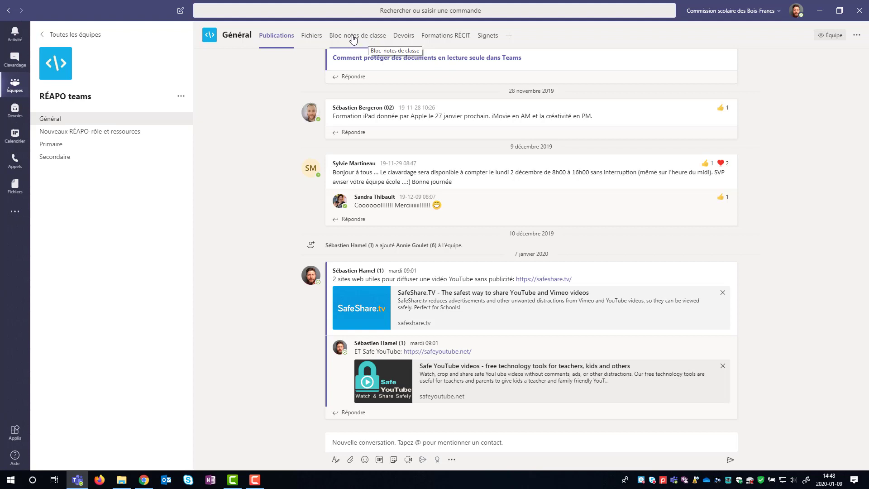
click(352, 36)
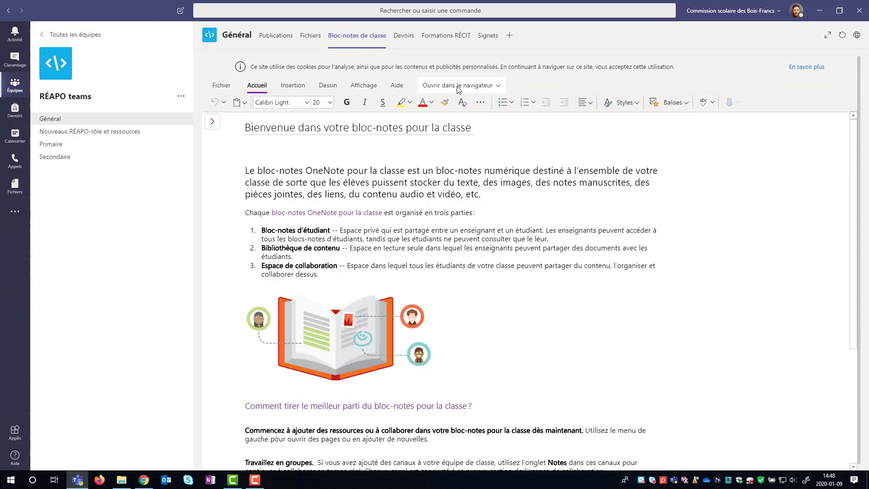
click(497, 86)
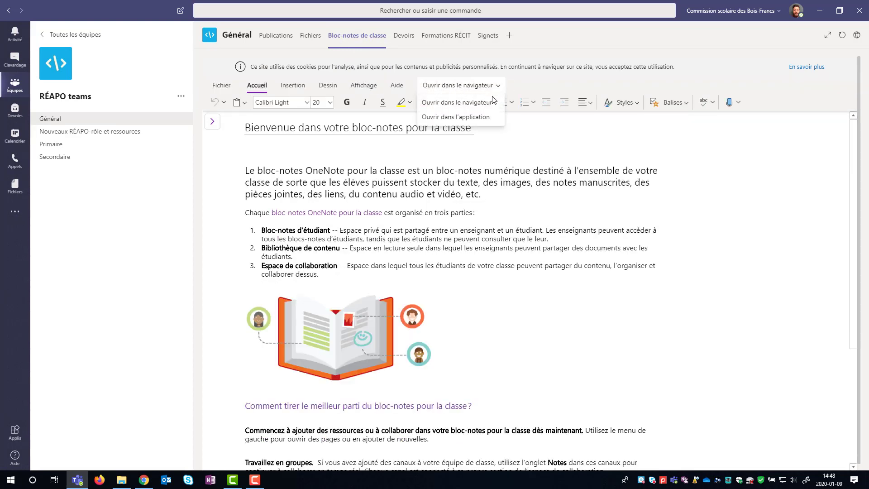
click(464, 118)
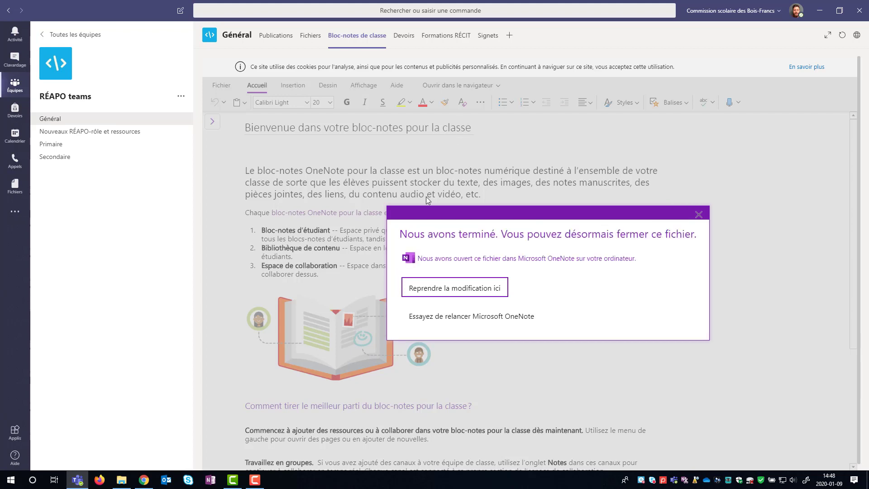
click(209, 481)
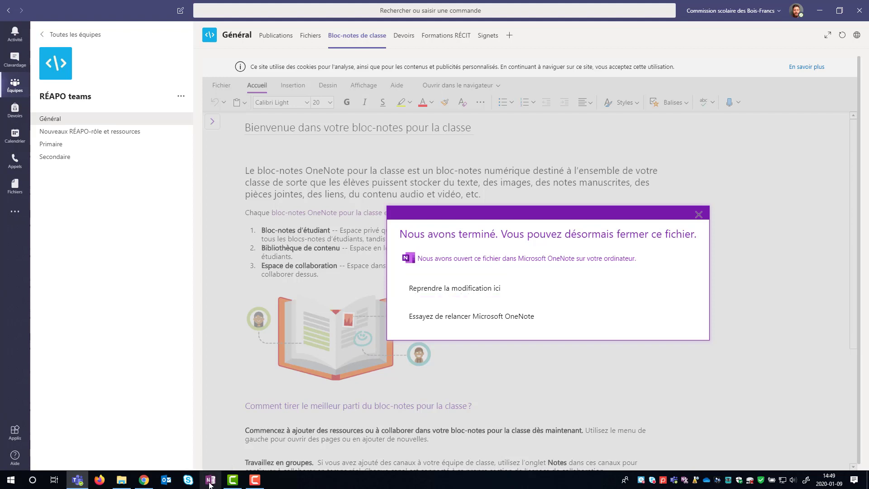
click(478, 316)
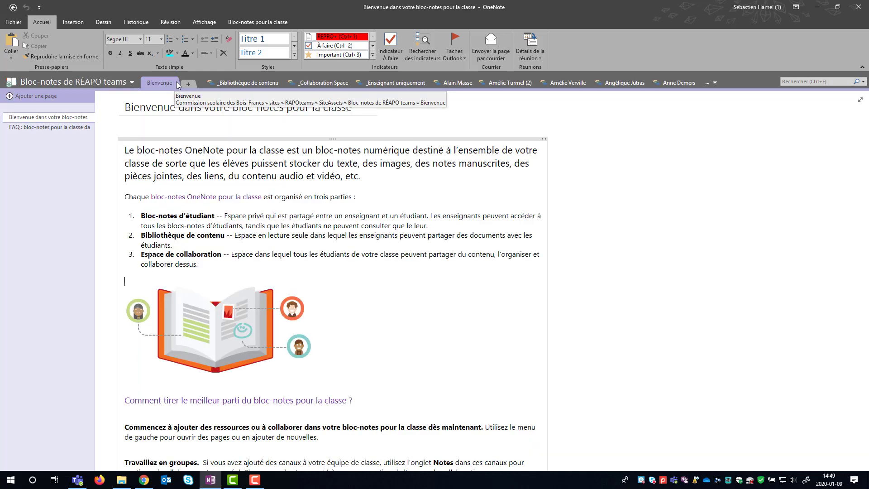
- Start moving the _Bibliothèque de contenu section group and select Bloc-notes de RÉAPO teams as the destination notebook
right_click(230, 81)
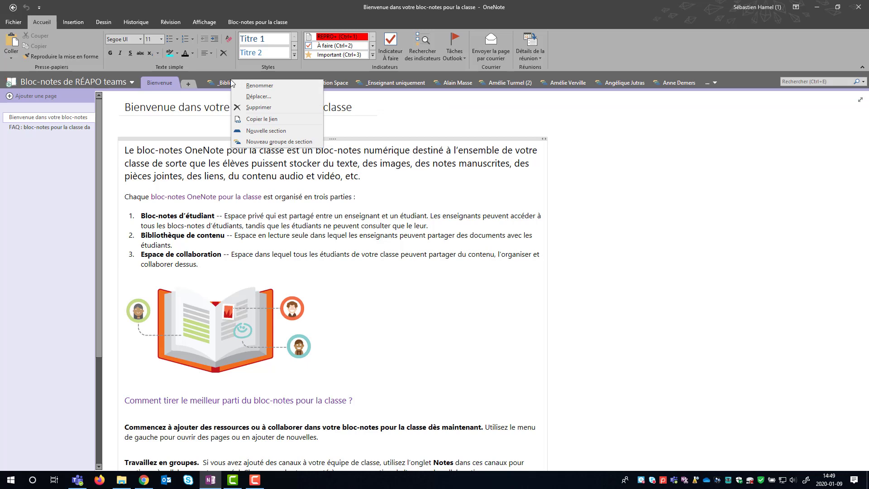
click(264, 96)
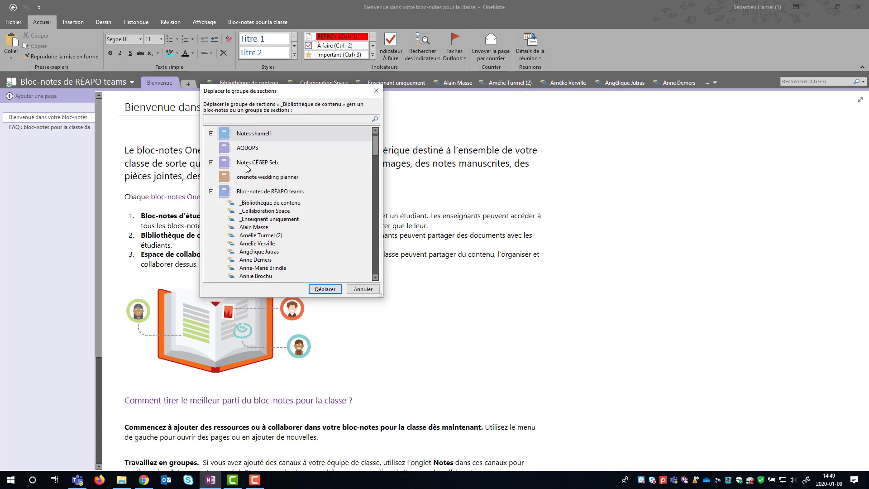
scroll(259, 206, down, 10)
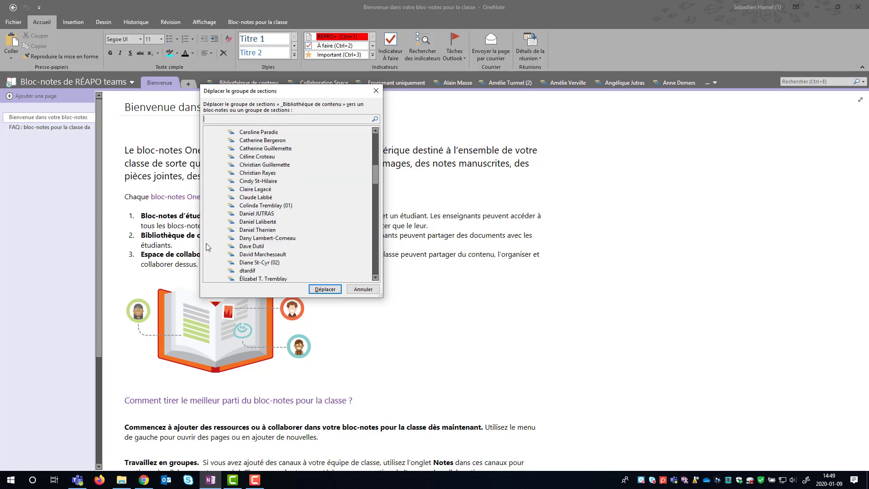
scroll(208, 247, up, 8)
click(211, 171)
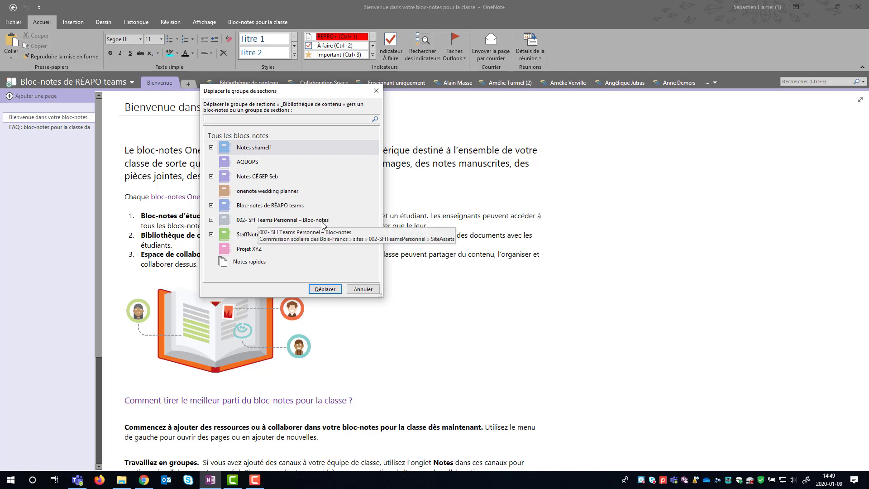
click(248, 208)
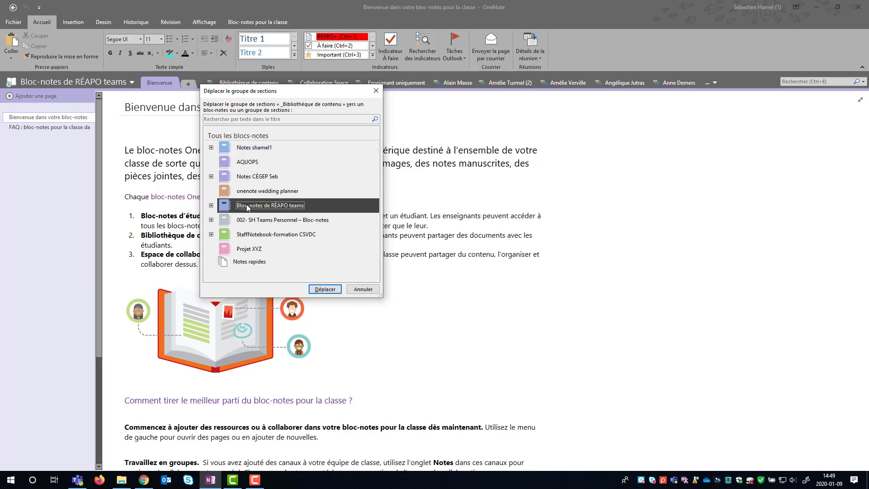